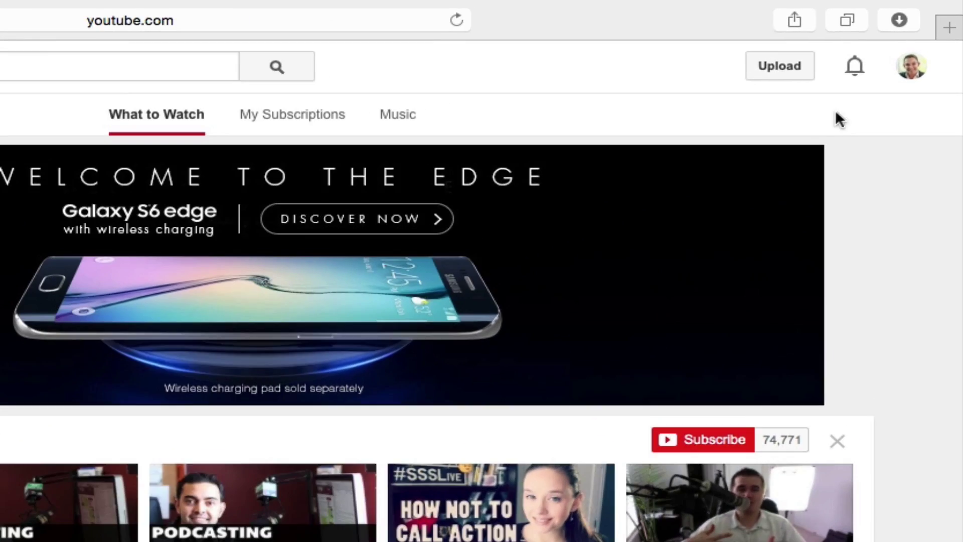
- Go from the account menu into Creator Studio's Video Manager, listing the channel's 240 videos
{"action": "left_click", "coordinate": [934, 42]}
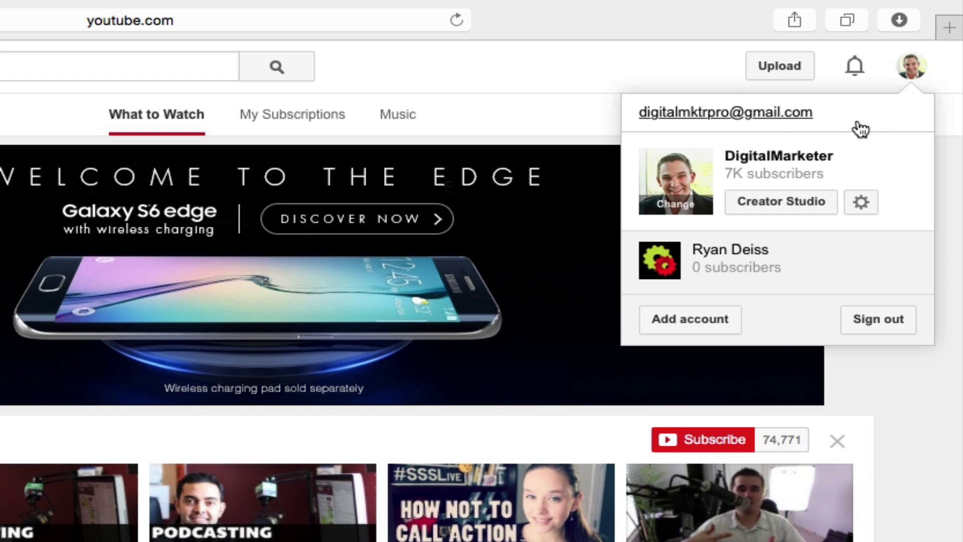
{"action": "left_click", "coordinate": [783, 203]}
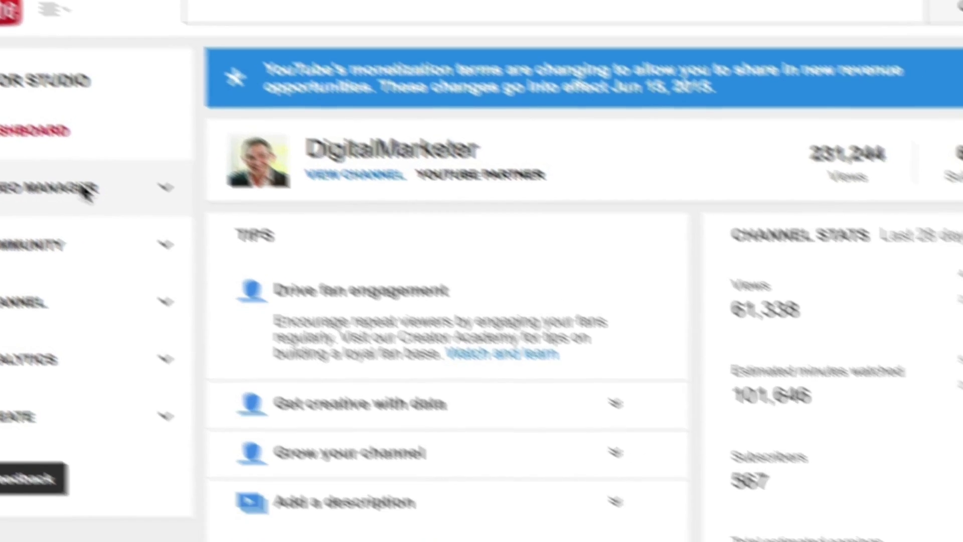
{"action": "left_click", "coordinate": [85, 191]}
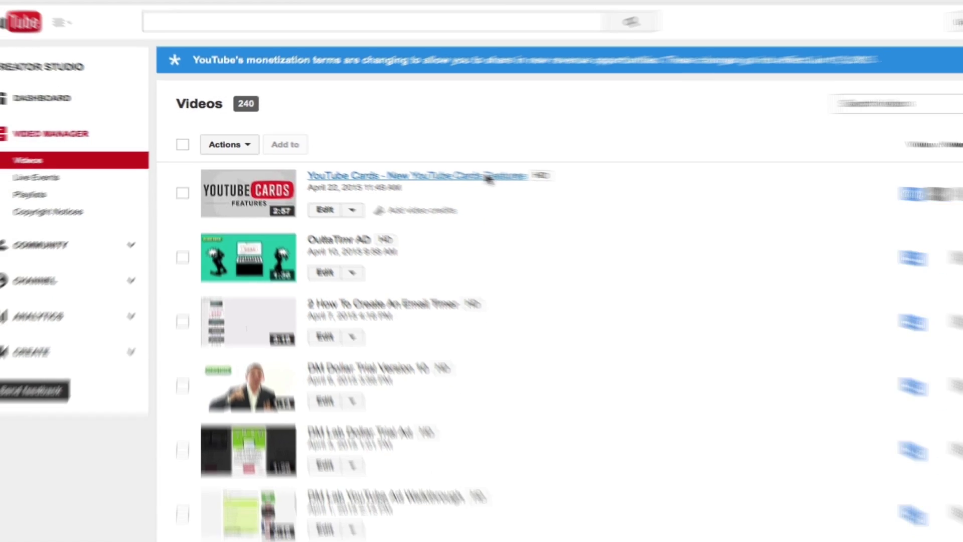
- Open the Cards editor for 'YouTube Cards - New YouTube Cards Features', pause playback and move to 0:50
{"action": "left_click", "coordinate": [652, 206]}
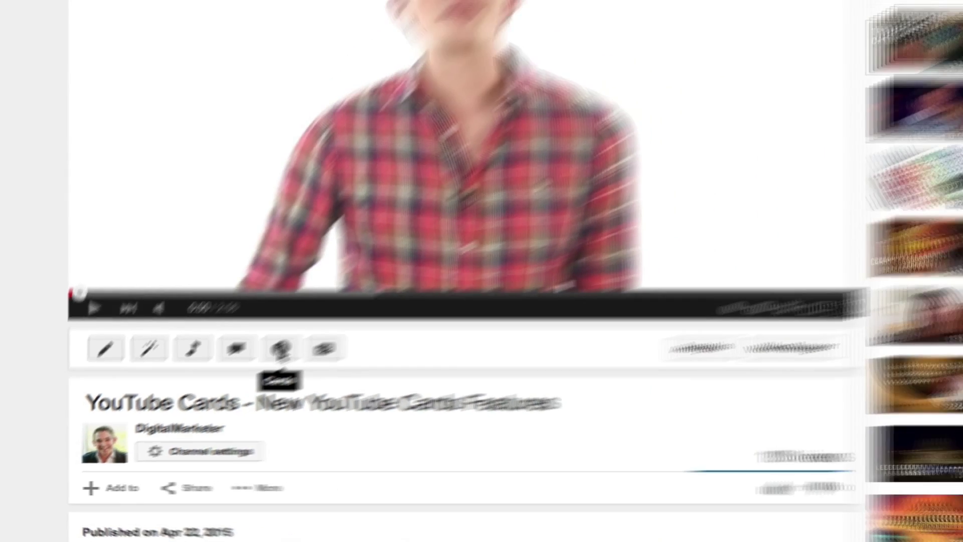
{"action": "left_click", "coordinate": [469, 248]}
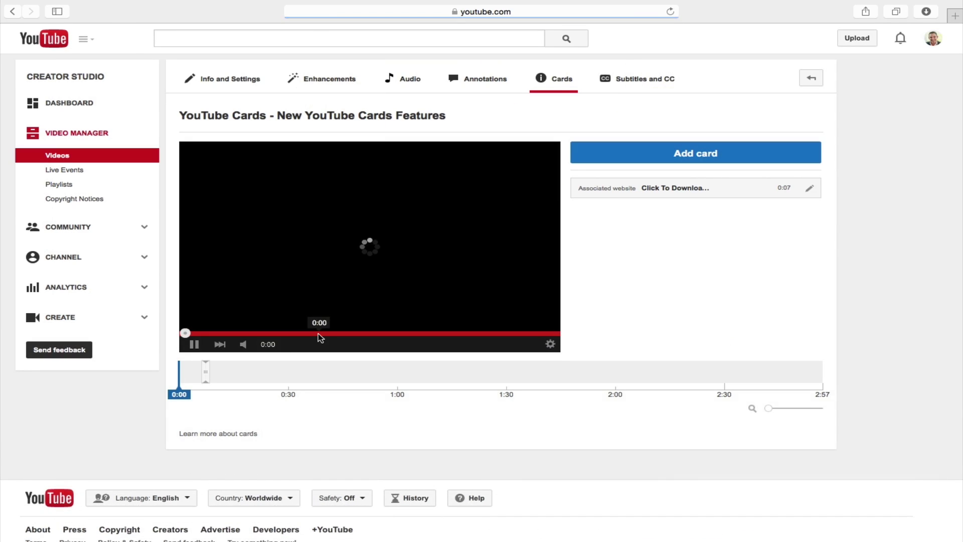
{"action": "left_click", "coordinate": [442, 228]}
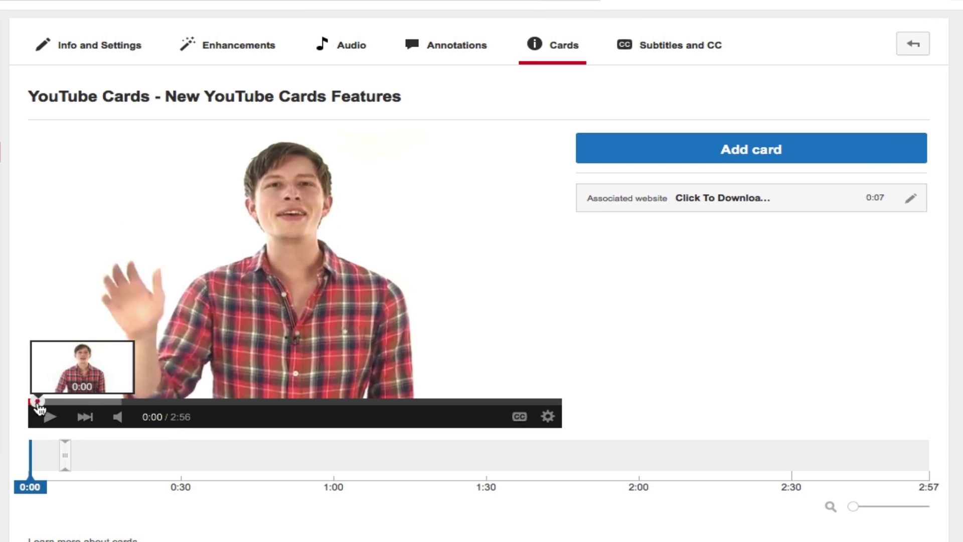
{"action": "mouse_move", "coordinate": [82, 401]}
{"action": "left_mouse_down"}
{"action": "mouse_move", "coordinate": [295, 407]}
{"action": "mouse_move", "coordinate": [184, 415]}
{"action": "left_mouse_up"}
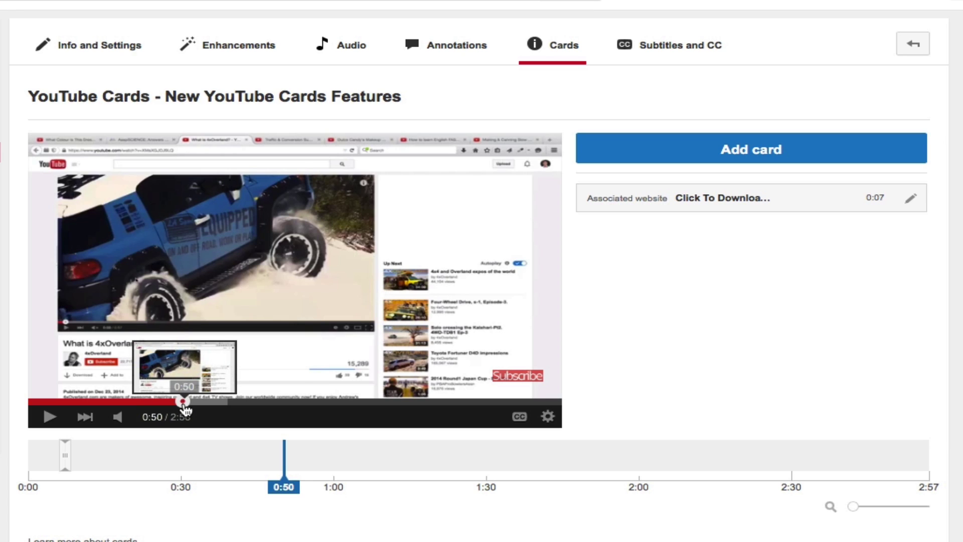
- Add an Associated website card at 0:50 and place the cursor in its blank URL field
{"action": "left_click", "coordinate": [705, 153]}
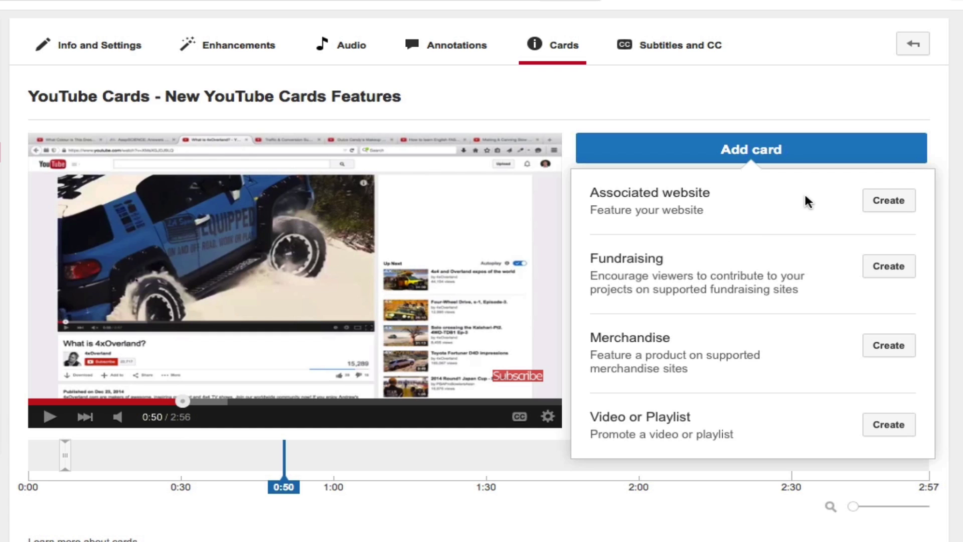
{"action": "left_click", "coordinate": [891, 200]}
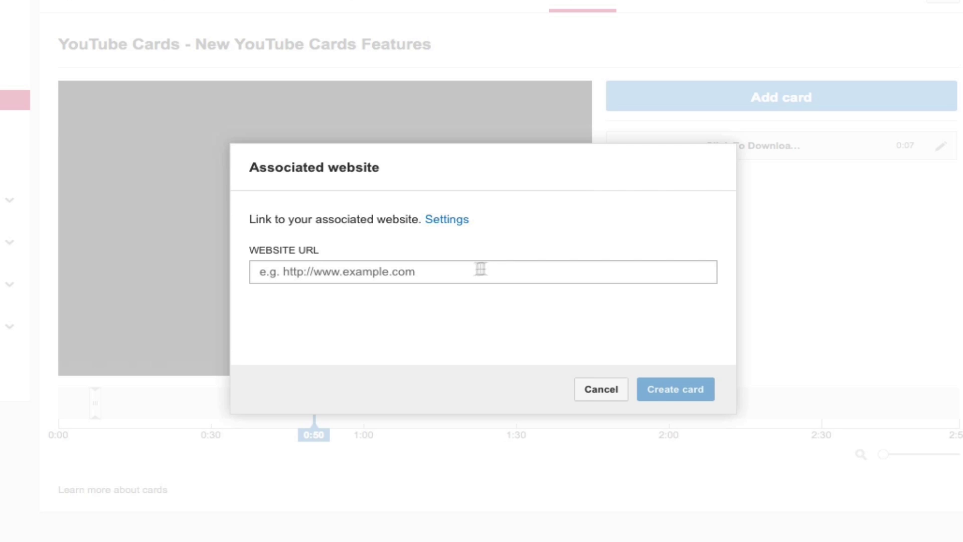
{"action": "left_click", "coordinate": [420, 279]}
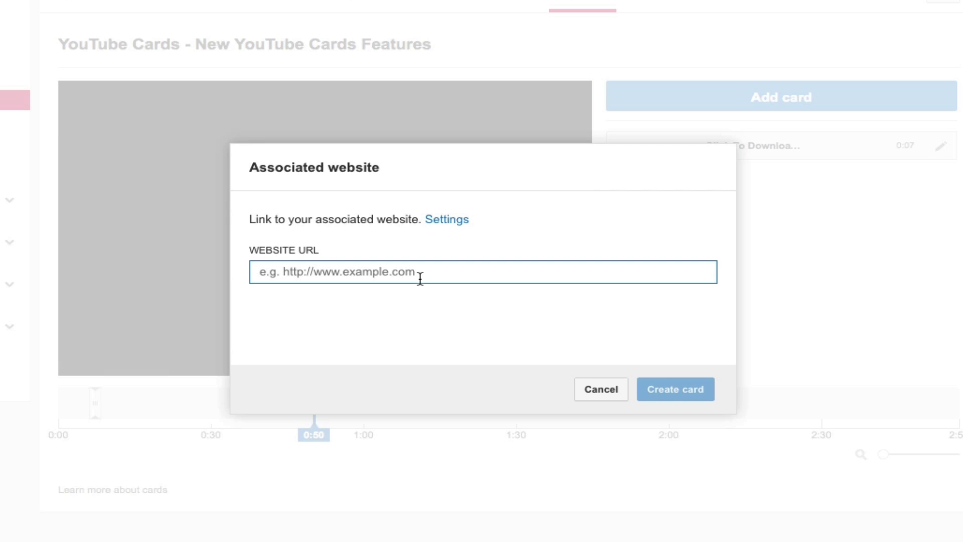
- Fill in the toolbox URL, title 'Digital Marketing Toolbox' and call to action 'Want our ULTIMATE toolbox?', then choose a card image
{"action": "type", "text": "http://www.digitalmarketer.com/digital-marketer-toolbox-yt/"}
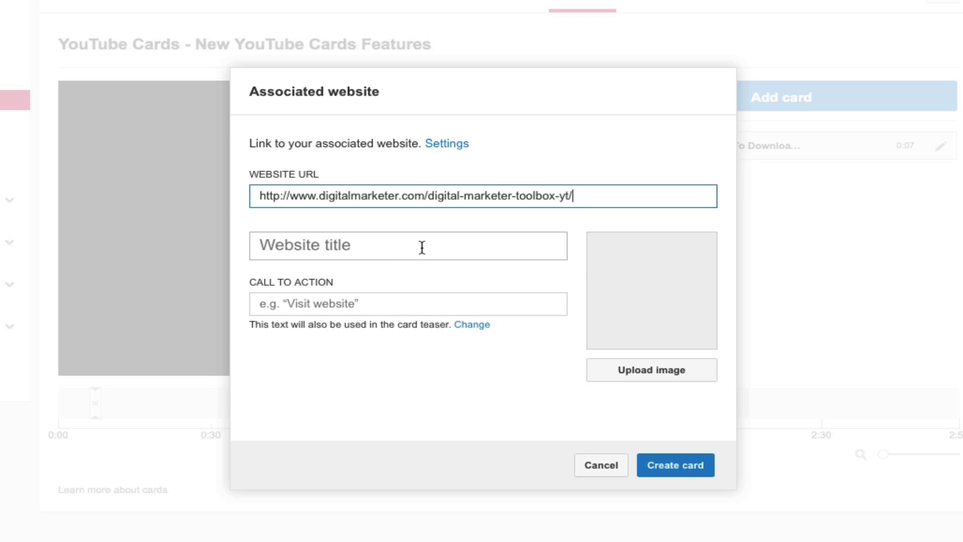
{"action": "left_click", "coordinate": [377, 240]}
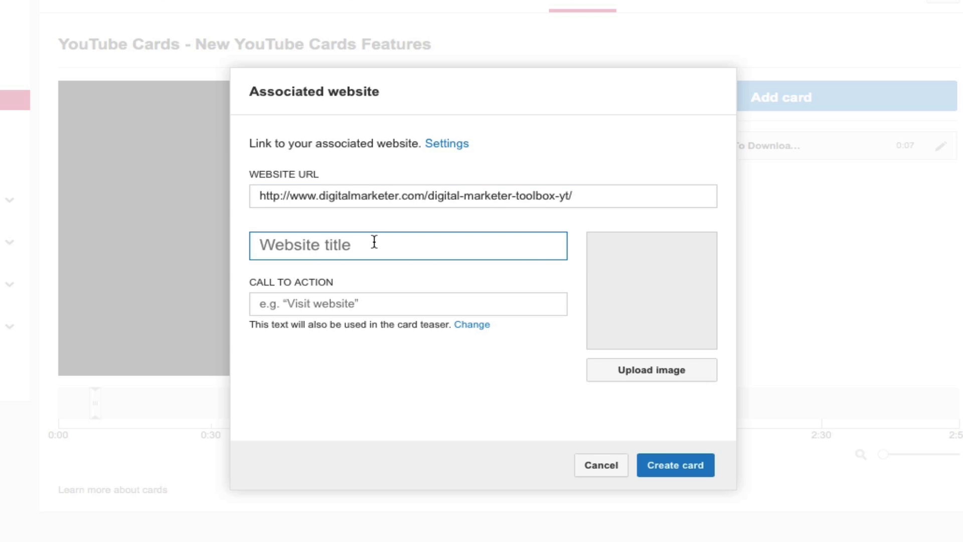
{"action": "left_click", "coordinate": [375, 241]}
{"action": "left_click", "coordinate": [250, 401]}
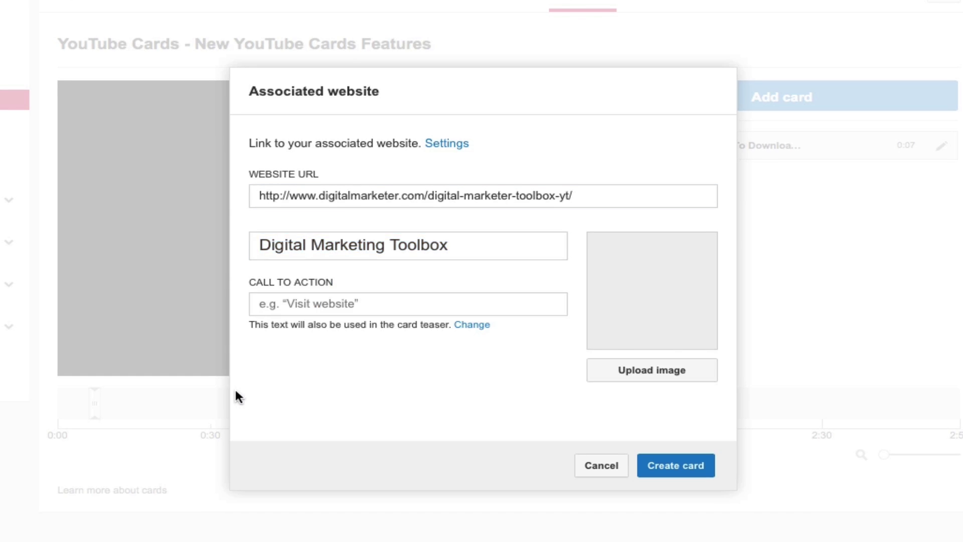
{"action": "left_click", "coordinate": [369, 301]}
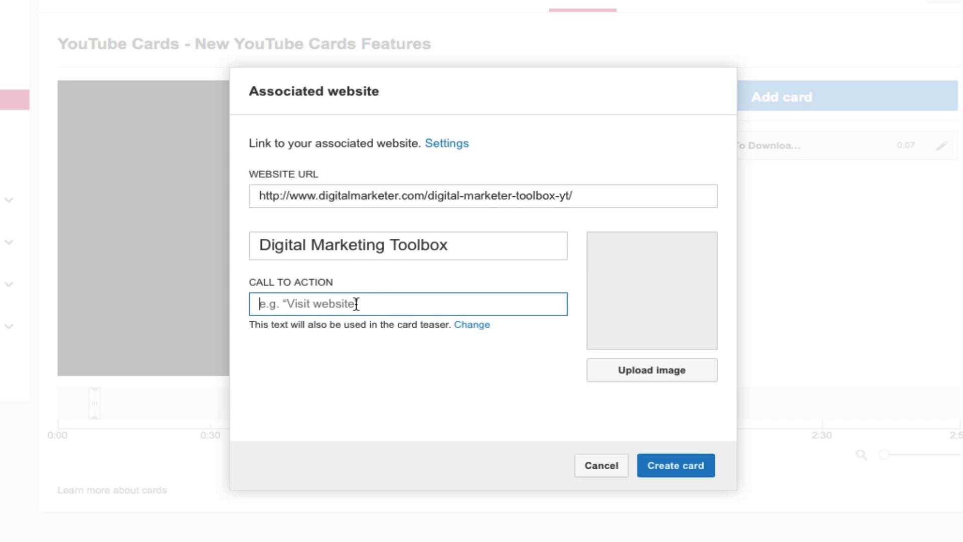
{"action": "key", "text": "Up"}
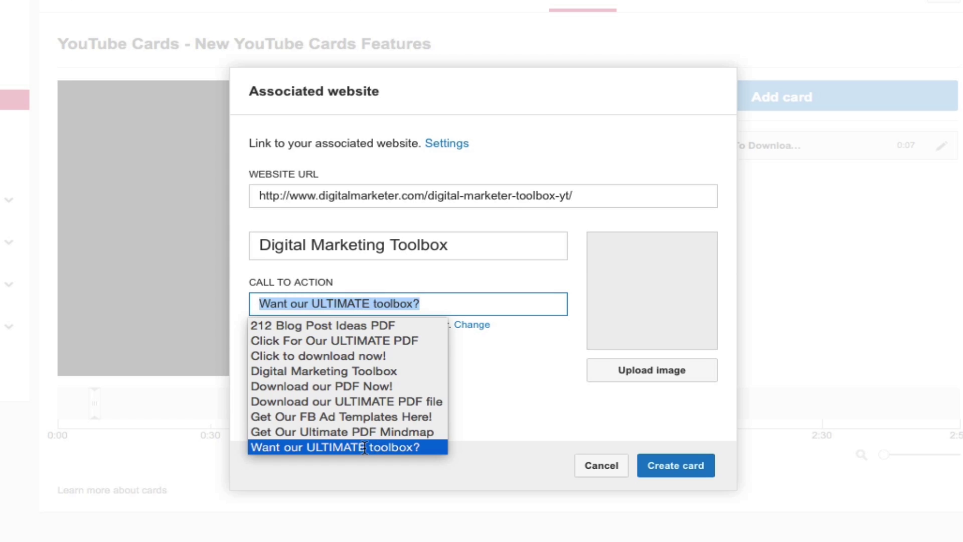
{"action": "key", "text": "Return"}
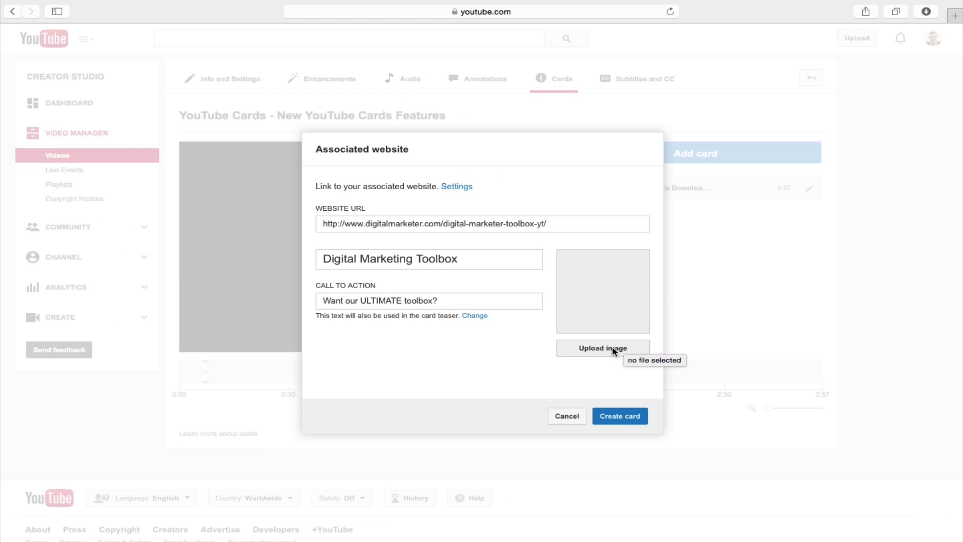
{"action": "left_click", "coordinate": [613, 351]}
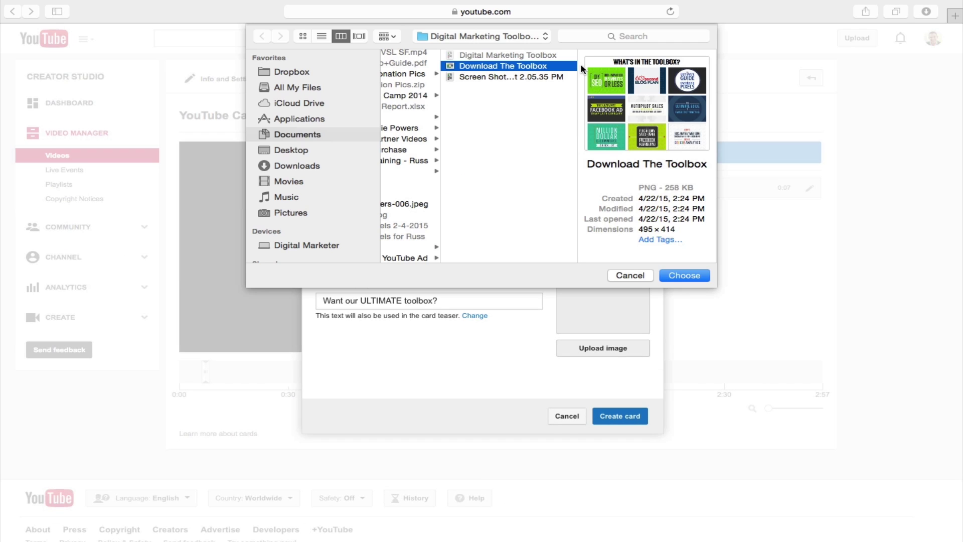
- Confirm the toolbox image, create the website card and expand it in the 0:50 preview
{"action": "key", "text": "Return"}
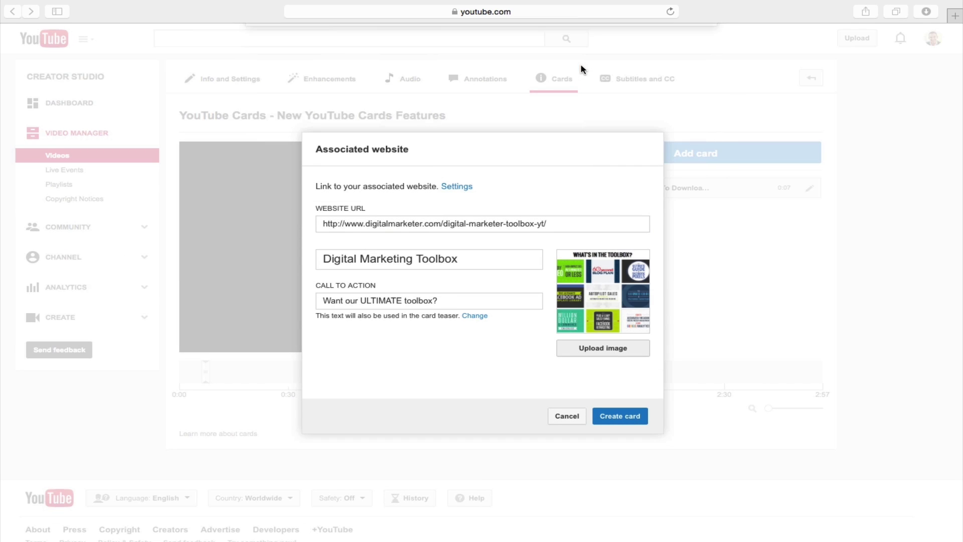
{"action": "left_click", "coordinate": [629, 419]}
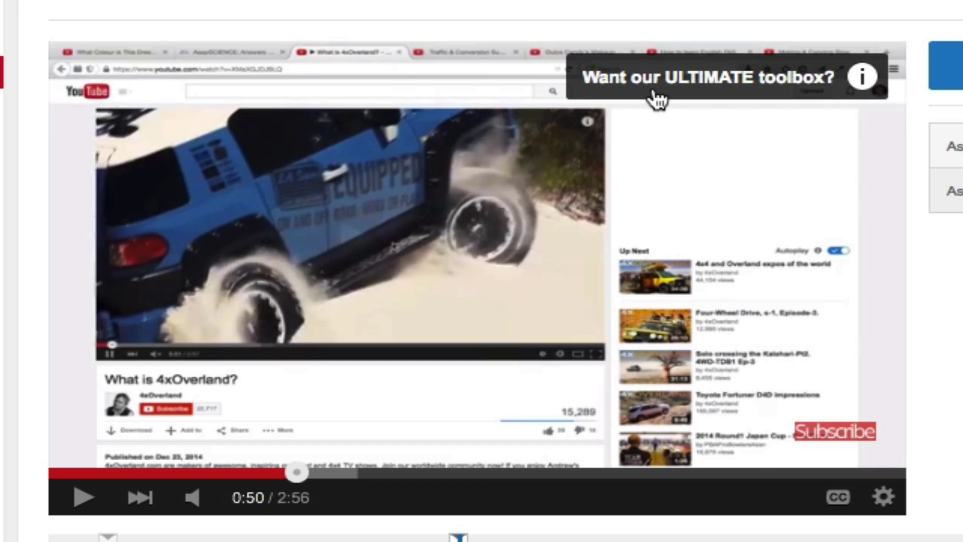
{"action": "left_click", "coordinate": [717, 94]}
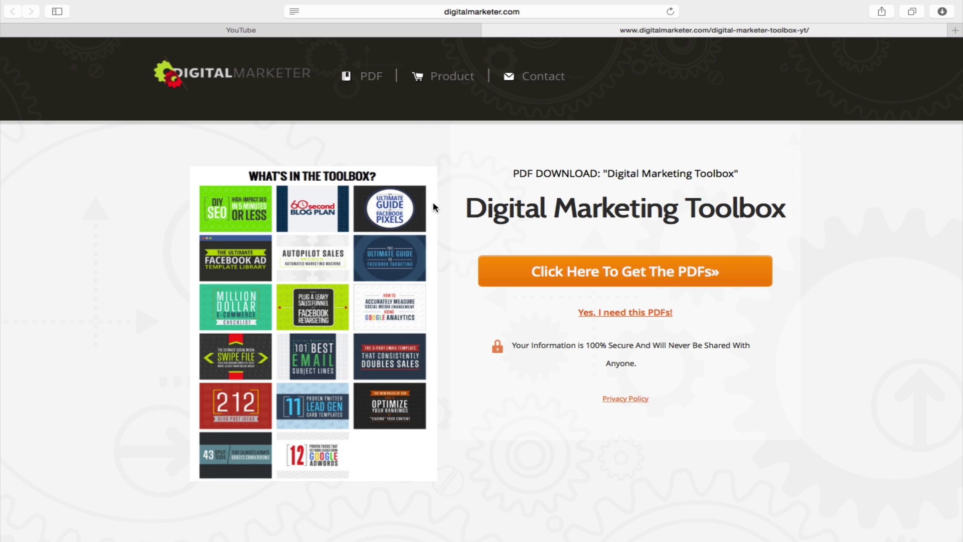
- Return from the digitalmarketer.com toolbox page to the cards editor and move playback past 1:00
{"action": "left_click", "coordinate": [444, 31]}
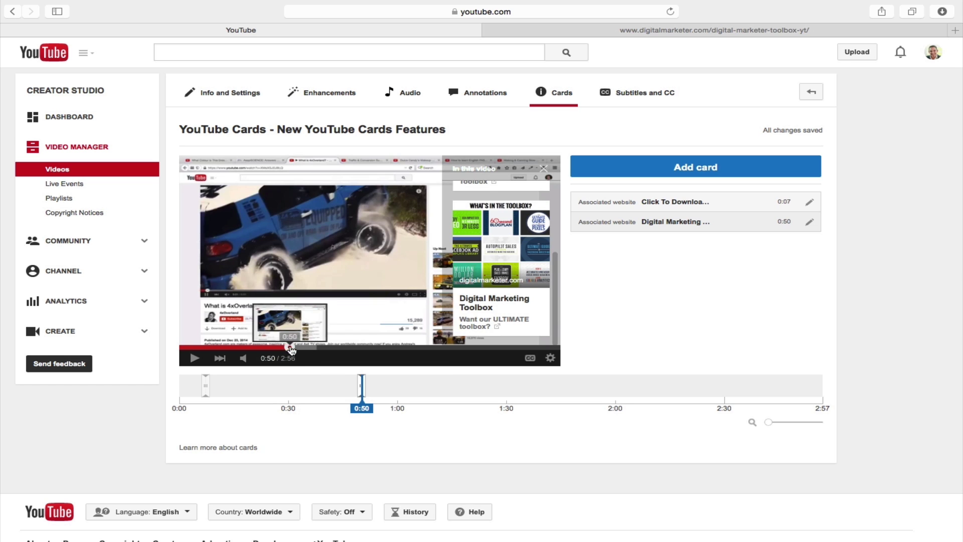
{"action": "left_click", "coordinate": [316, 347]}
- Set the video position to 1:36 and start a Video or Playlist card
{"action": "left_click", "coordinate": [361, 350]}
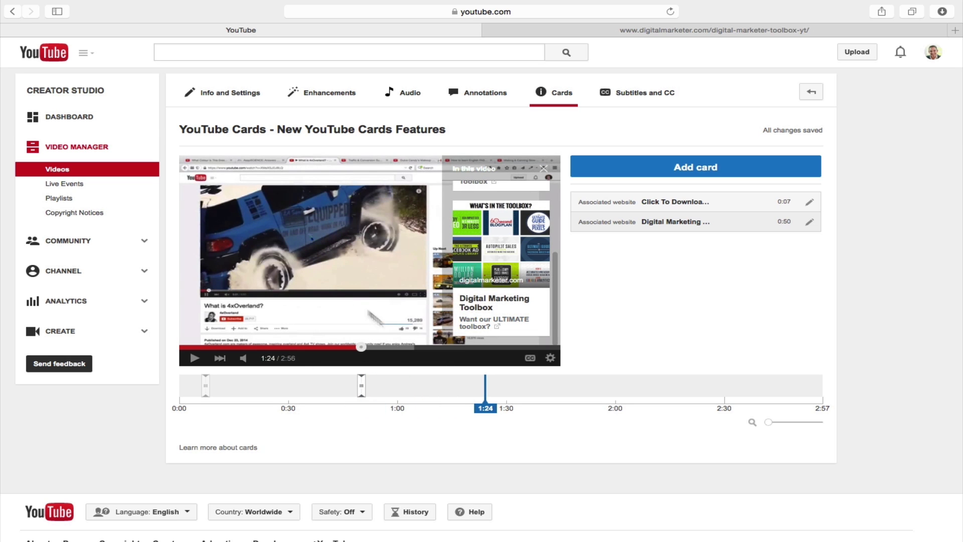
{"action": "left_click", "coordinate": [387, 346]}
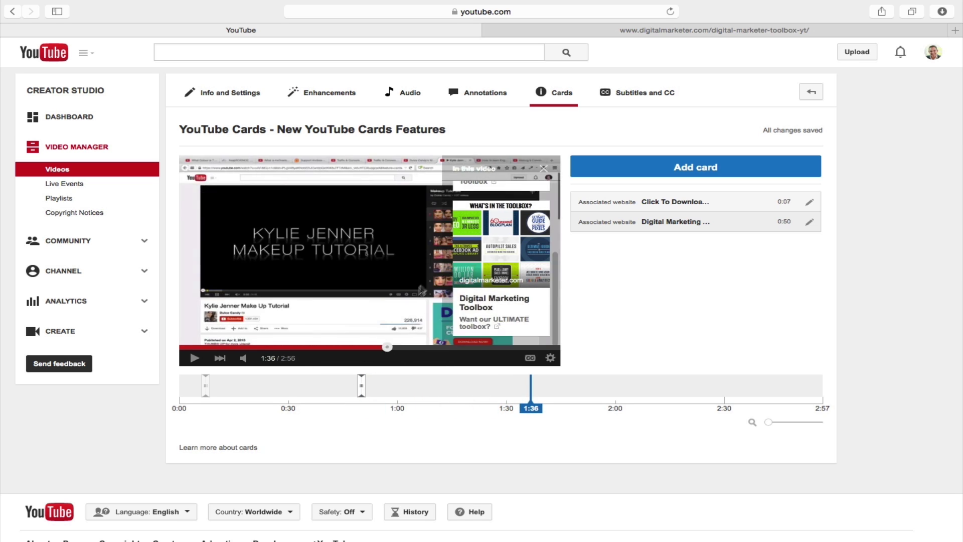
{"action": "left_click", "coordinate": [673, 159]}
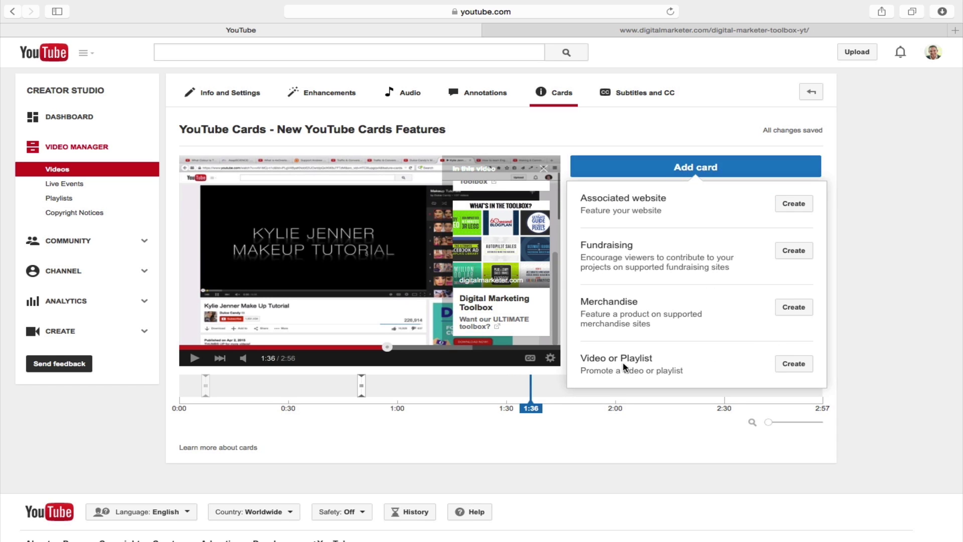
{"action": "left_click", "coordinate": [798, 370]}
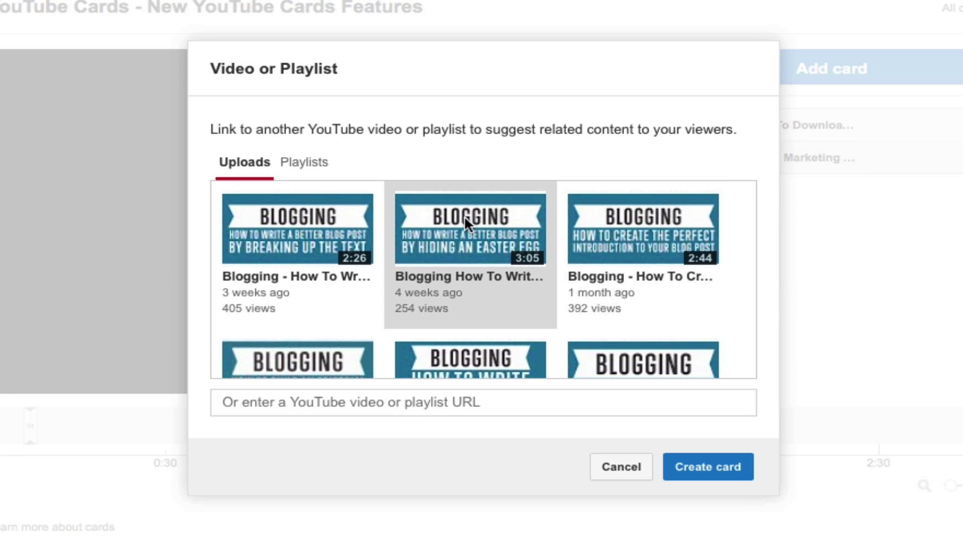
- Select the Facebook Advertising playlist from the channel's Playlists list
{"action": "scroll", "coordinate": [429, 224], "scroll_direction": "down", "scroll_amount": 12}
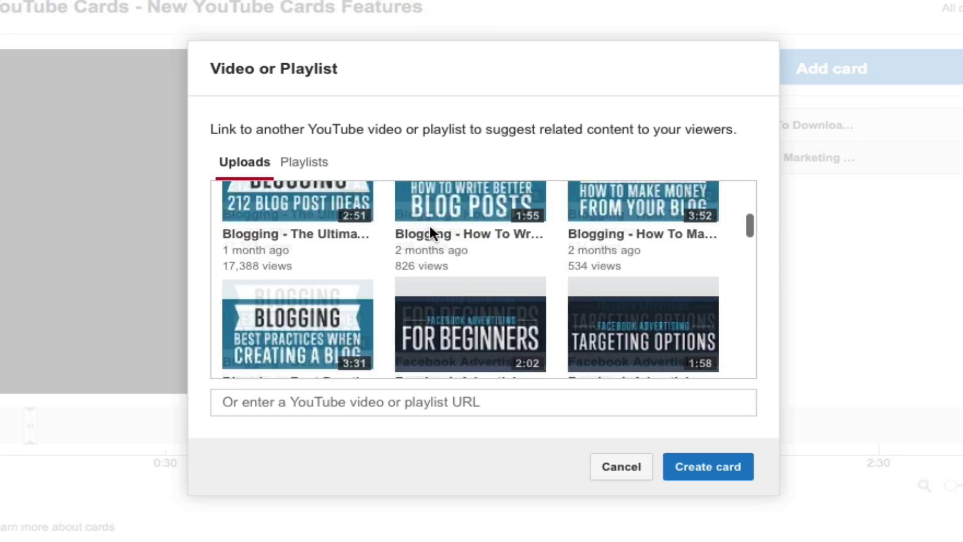
{"action": "scroll", "coordinate": [429, 225], "scroll_direction": "down", "scroll_amount": 4}
{"action": "scroll", "coordinate": [429, 224], "scroll_direction": "up", "scroll_amount": 6}
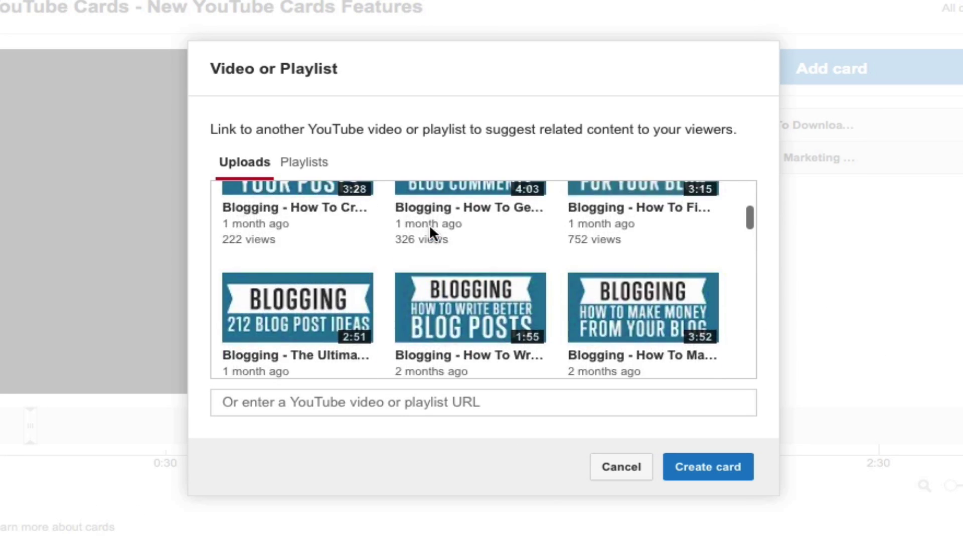
{"action": "scroll", "coordinate": [429, 225], "scroll_direction": "up", "scroll_amount": 2}
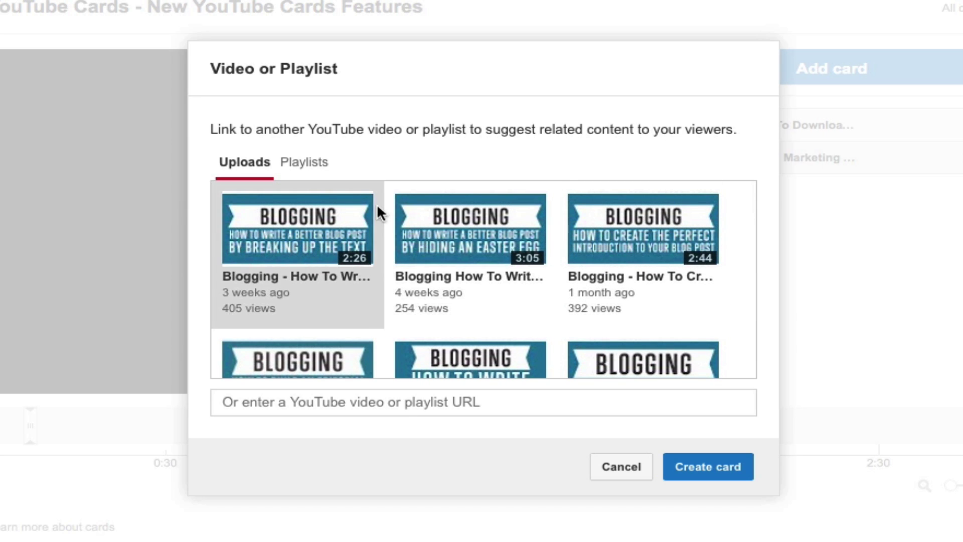
{"action": "left_click", "coordinate": [295, 163]}
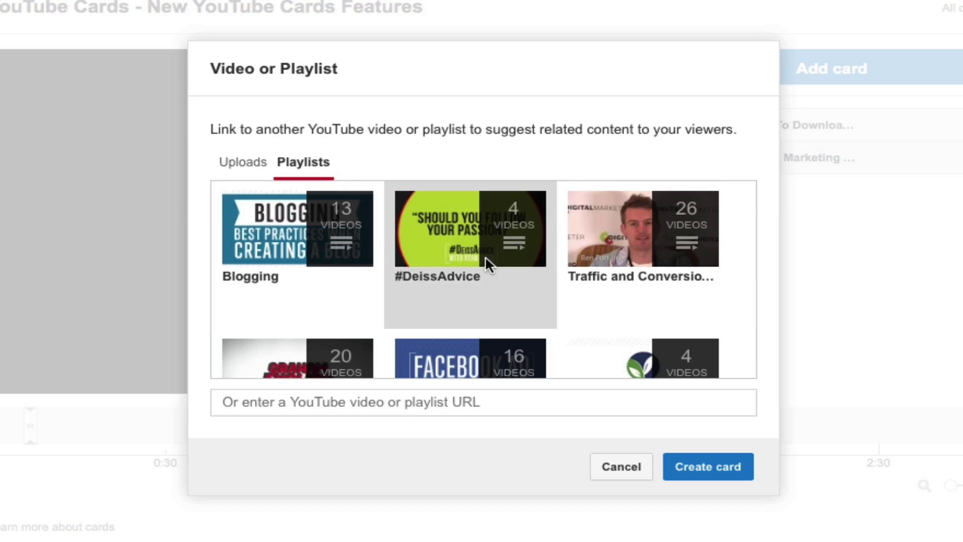
{"action": "scroll", "coordinate": [482, 261], "scroll_direction": "down", "scroll_amount": 2}
{"action": "scroll", "coordinate": [473, 258], "scroll_direction": "down", "scroll_amount": 1}
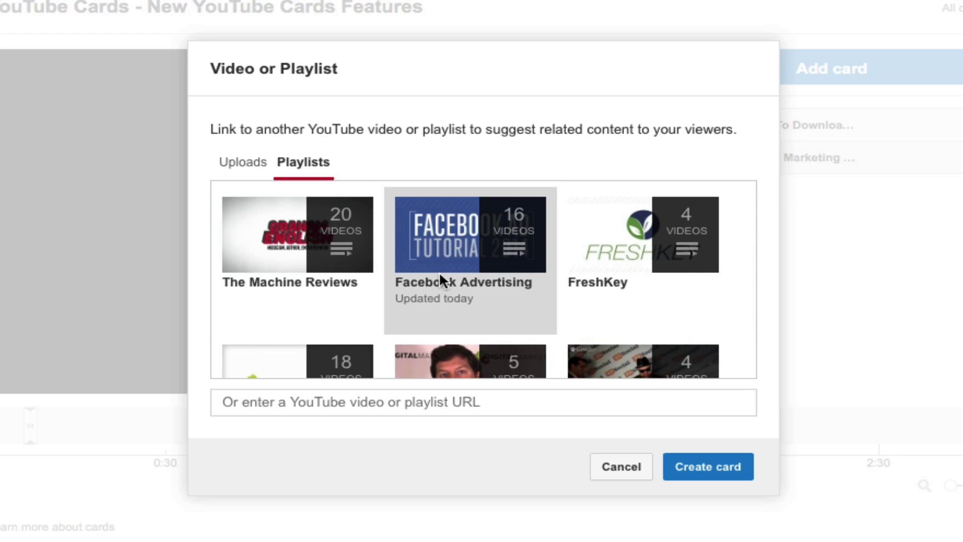
{"action": "left_click", "coordinate": [444, 237]}
- Create the Facebook Advertising playlist card and test it from the preview's cards panel
{"action": "left_click", "coordinate": [711, 458]}
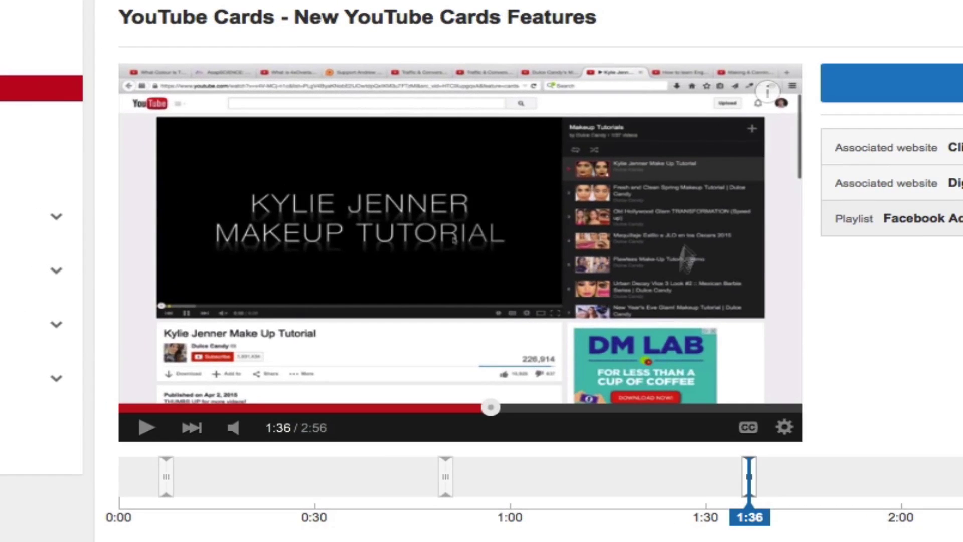
{"action": "left_click", "coordinate": [767, 92]}
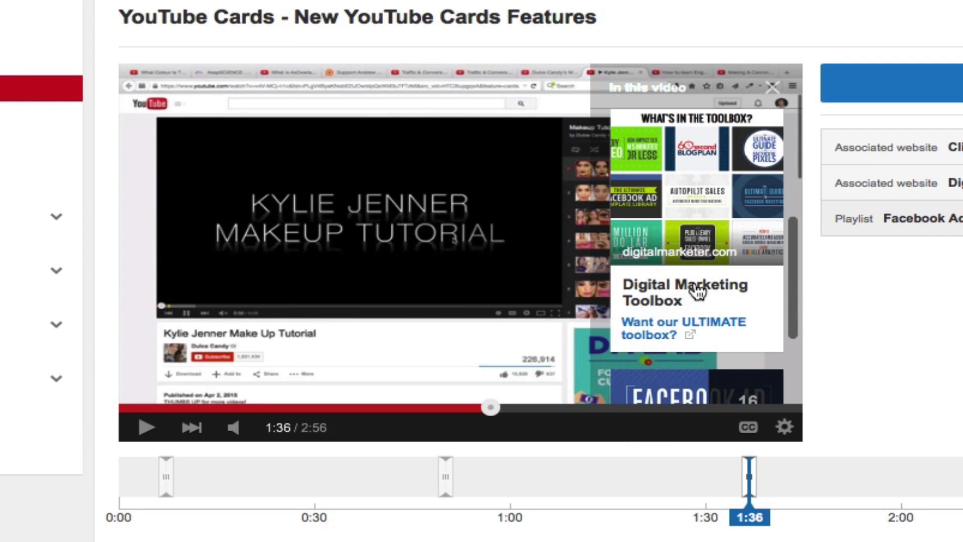
{"action": "scroll", "coordinate": [792, 269], "scroll_direction": "down", "scroll_amount": 3}
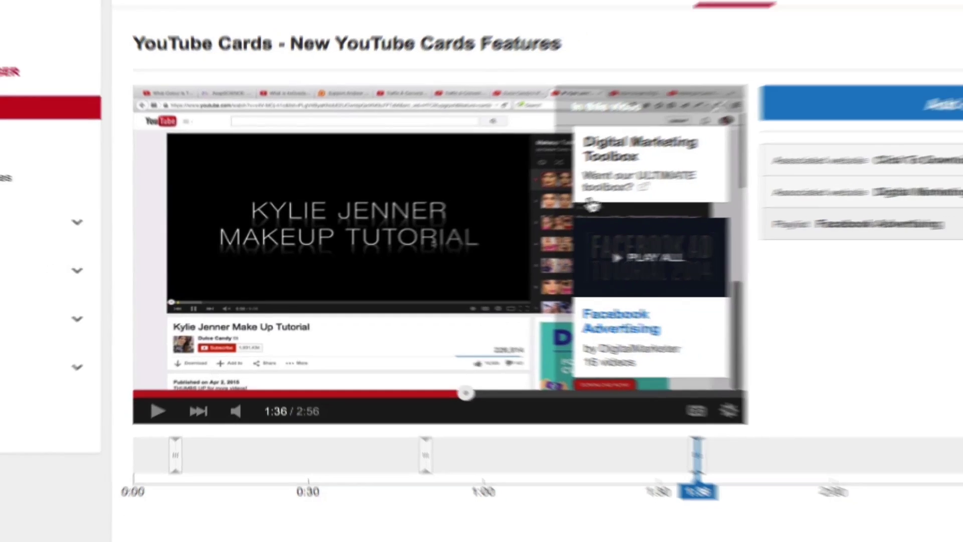
{"action": "left_click", "coordinate": [687, 304]}
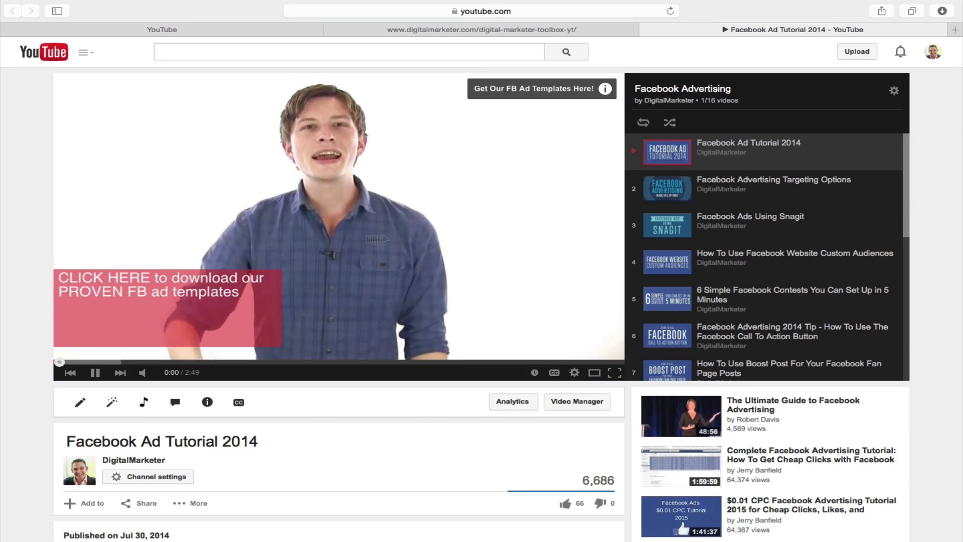
- Pause the Facebook Ad Tutorial 2014 video and return to the Creator Studio cards editor
{"action": "left_click", "coordinate": [419, 234]}
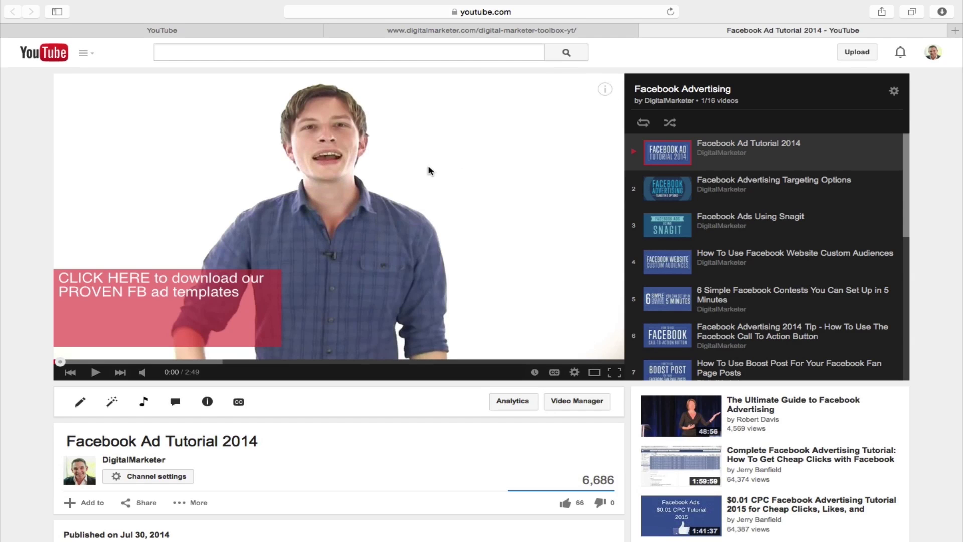
{"action": "left_click", "coordinate": [279, 26]}
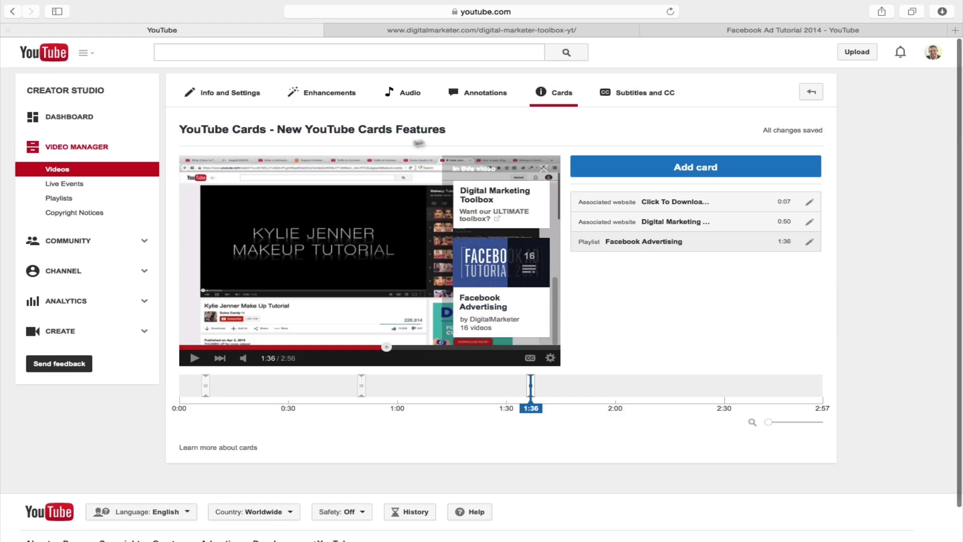